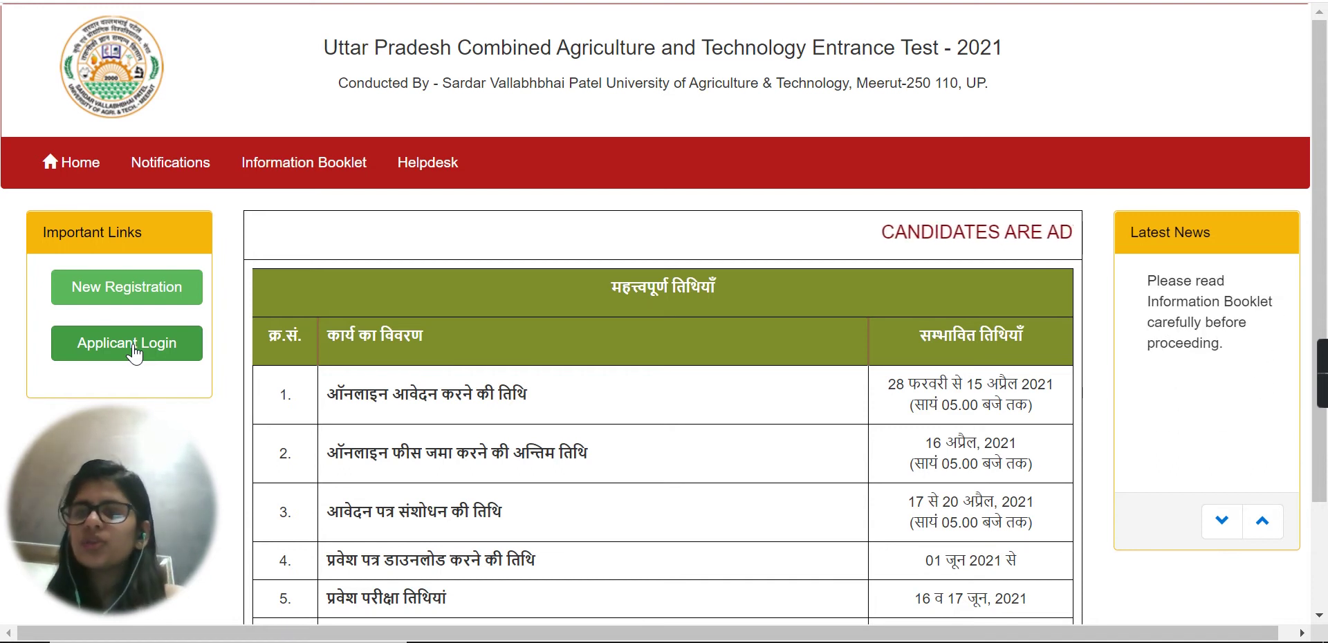
# Start a New Registration, read the instructions, agree to the declaration and continue to the form
pyautogui.click(128, 289)
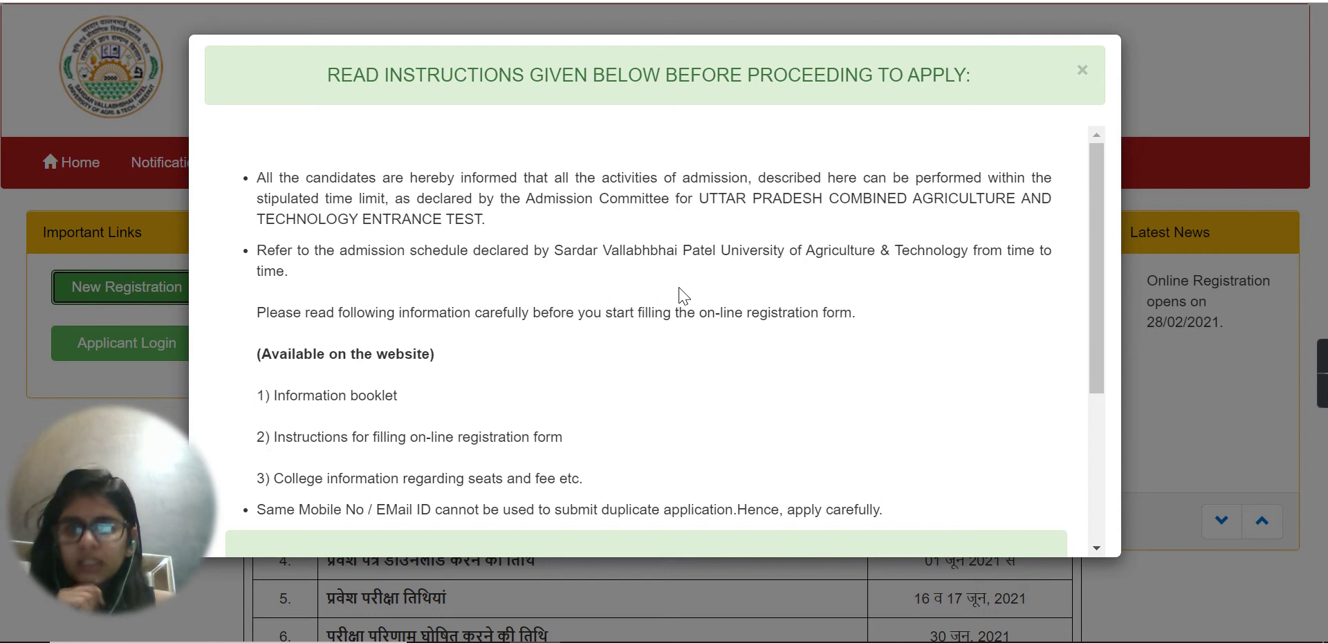
pyautogui.scroll(-2, 681, 296)
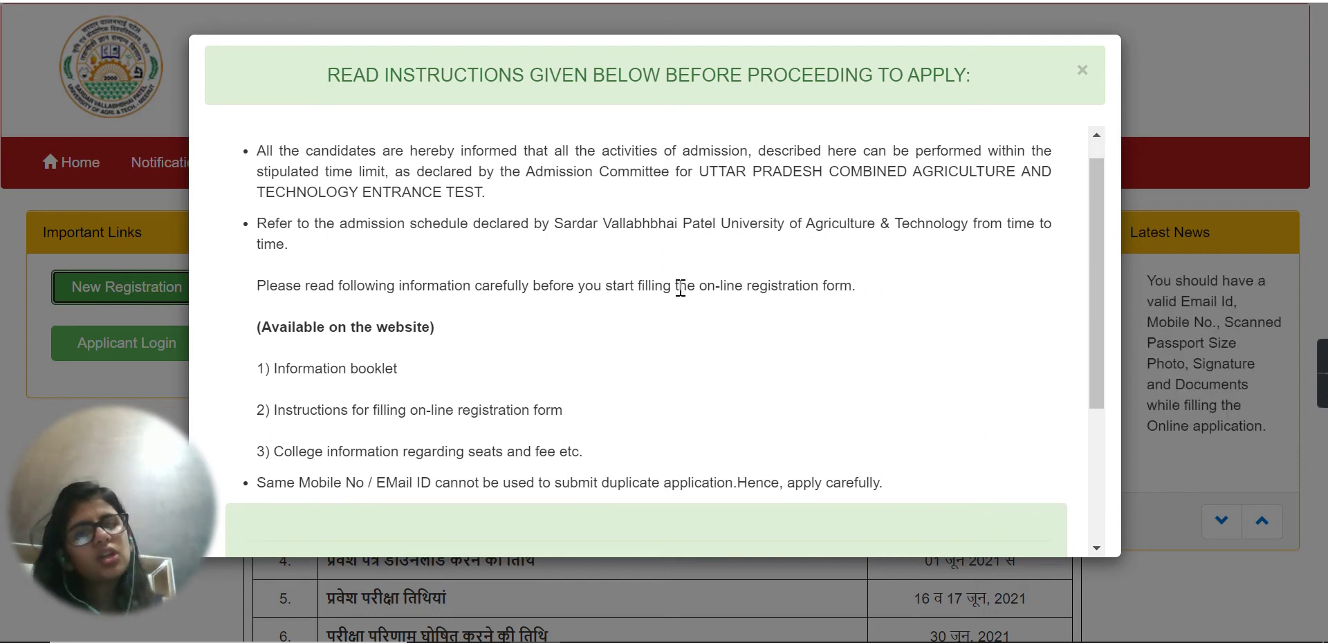
pyautogui.scroll(-1, 682, 296)
pyautogui.scroll(3, 682, 296)
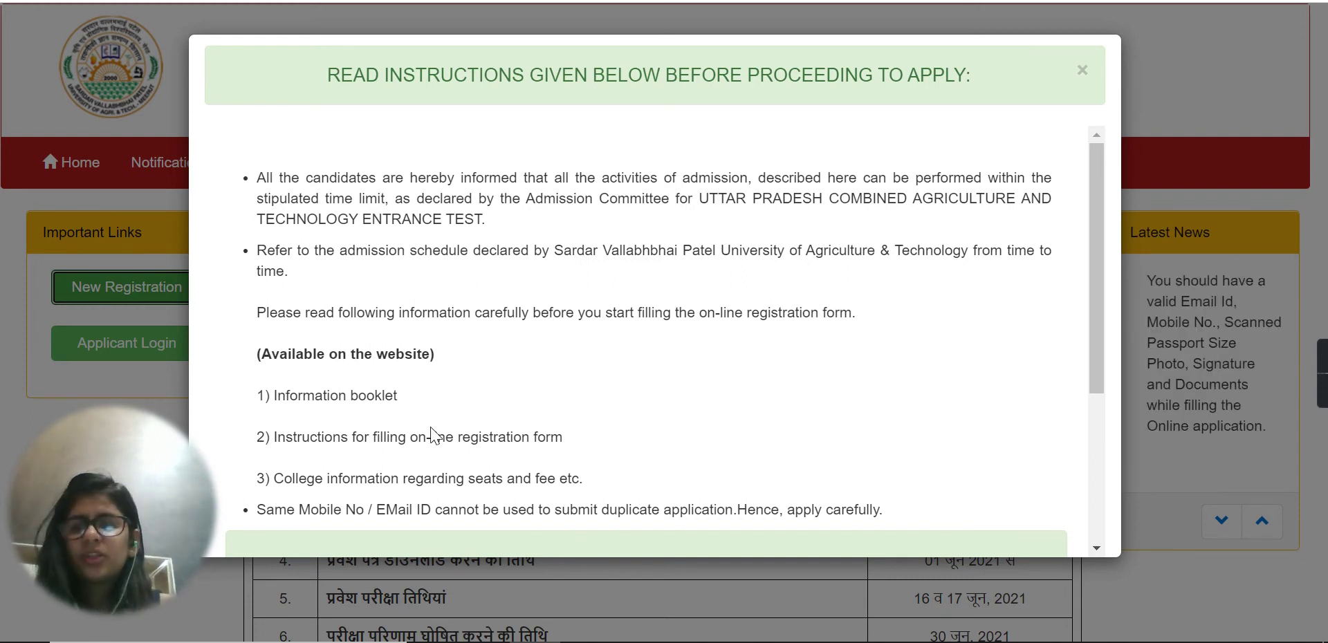
pyautogui.scroll(-2, 432, 435)
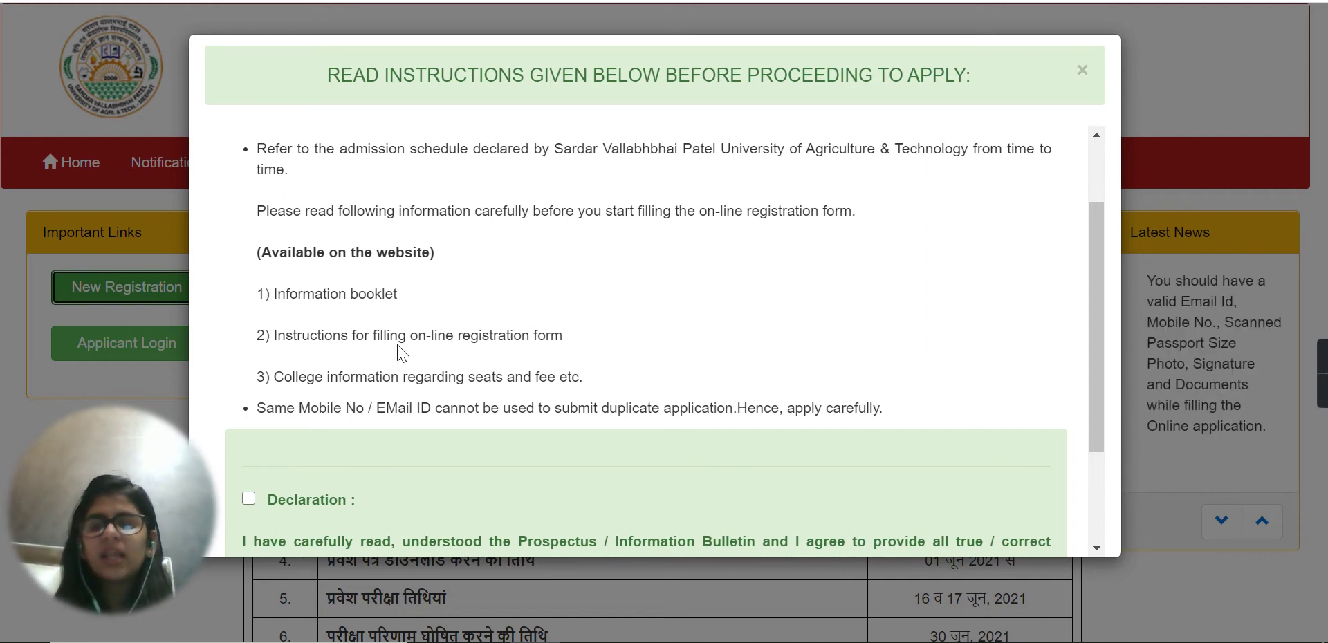
pyautogui.scroll(-2, 256, 487)
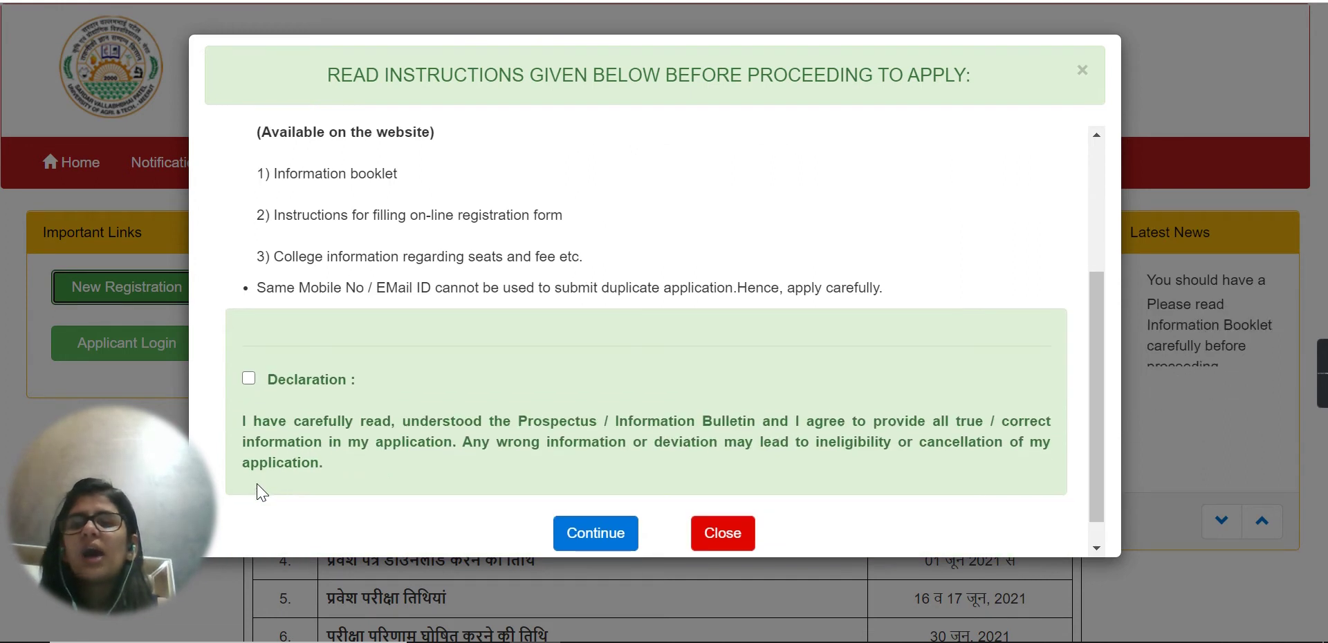
pyautogui.click(248, 379)
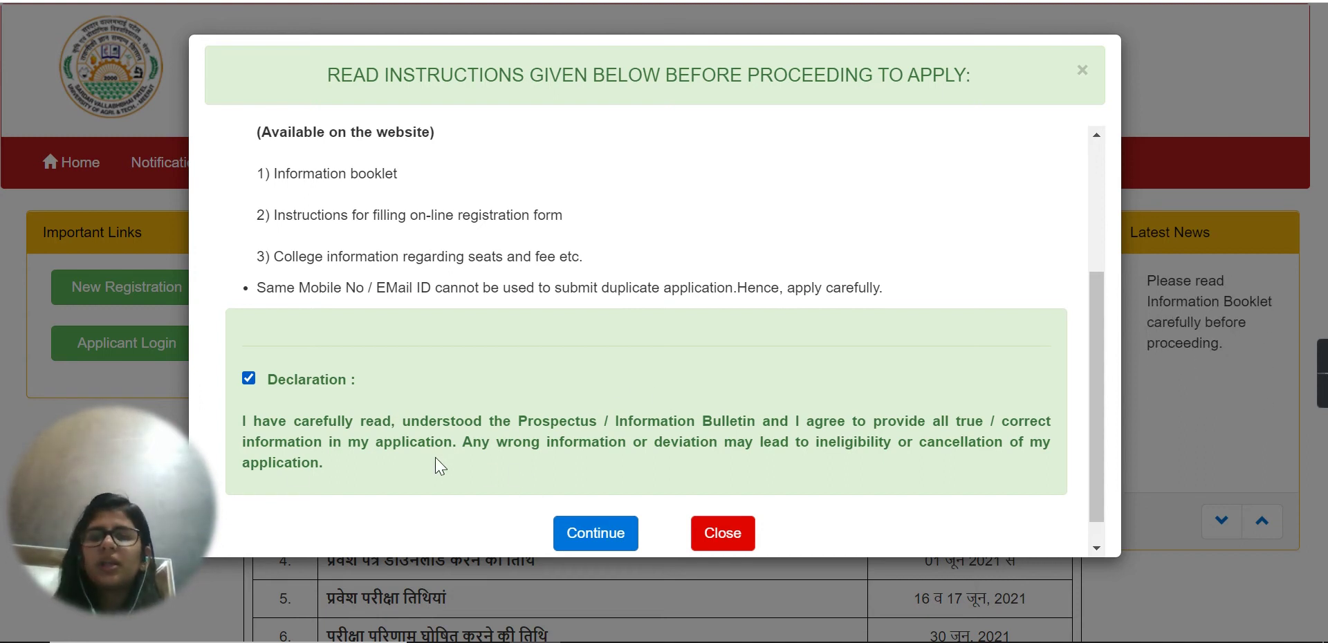
pyautogui.click(599, 534)
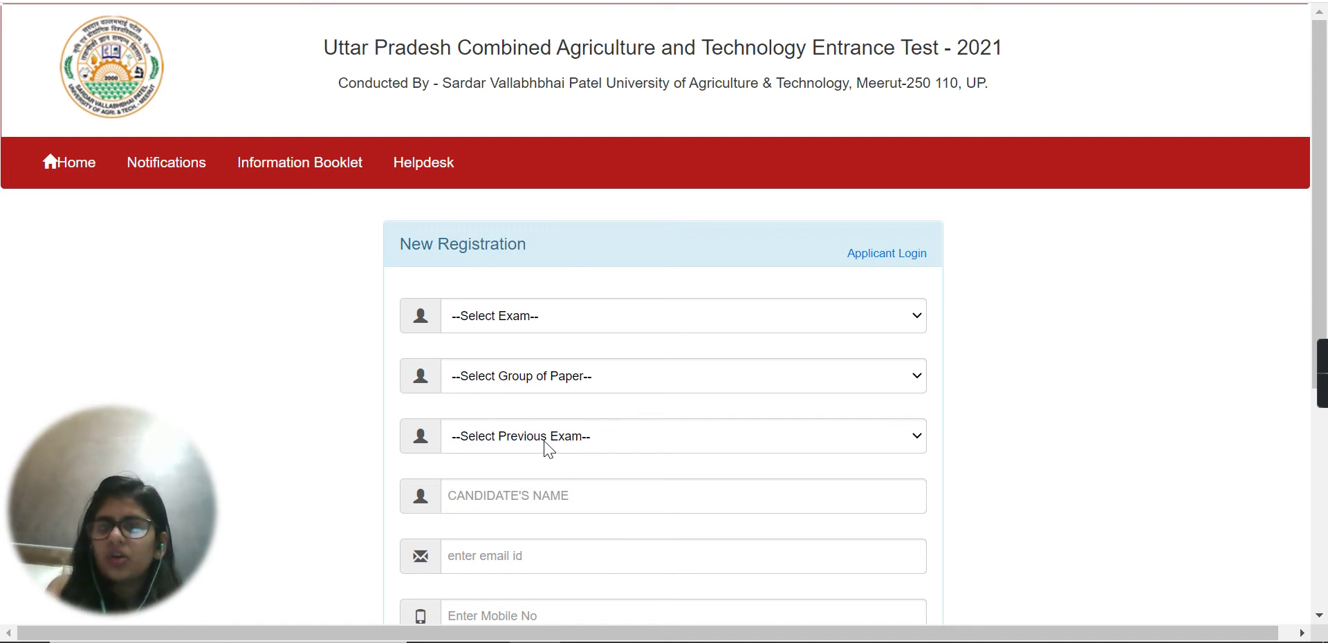
# Look through the Select Exam and Select Group of Paper dropdowns without choosing anything
pyautogui.click(469, 320)
pyautogui.click(470, 323)
pyautogui.click(470, 322)
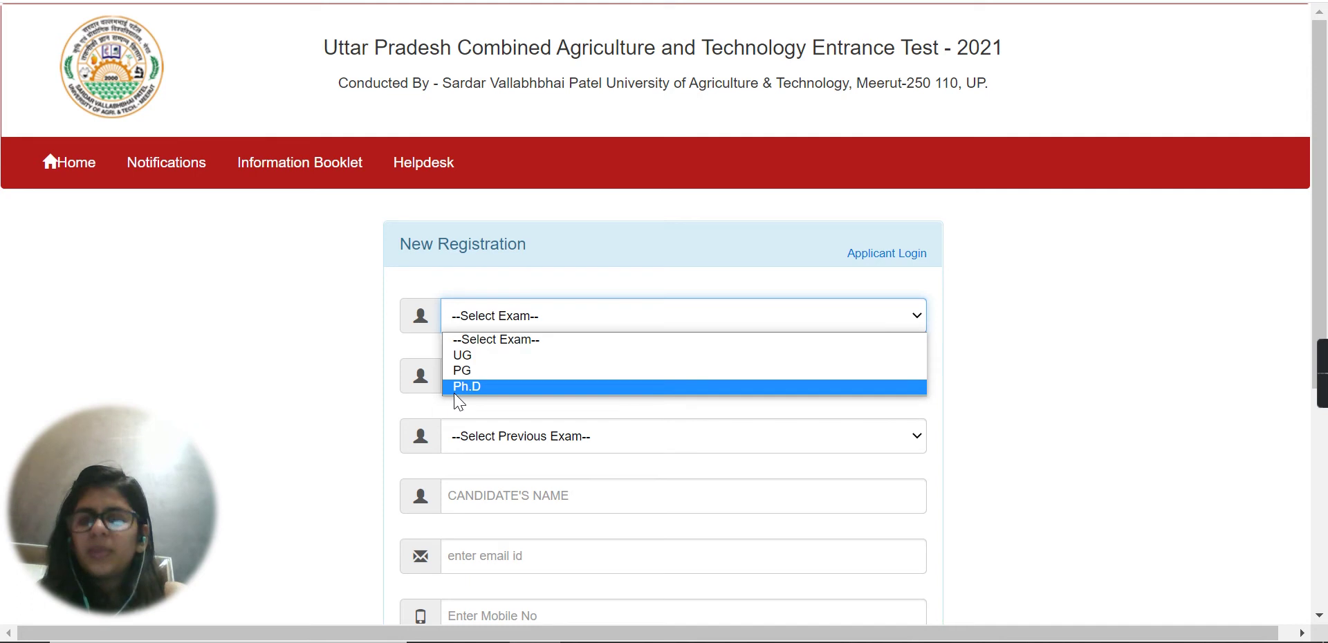
pyautogui.click(348, 357)
pyautogui.scroll(-1, 459, 439)
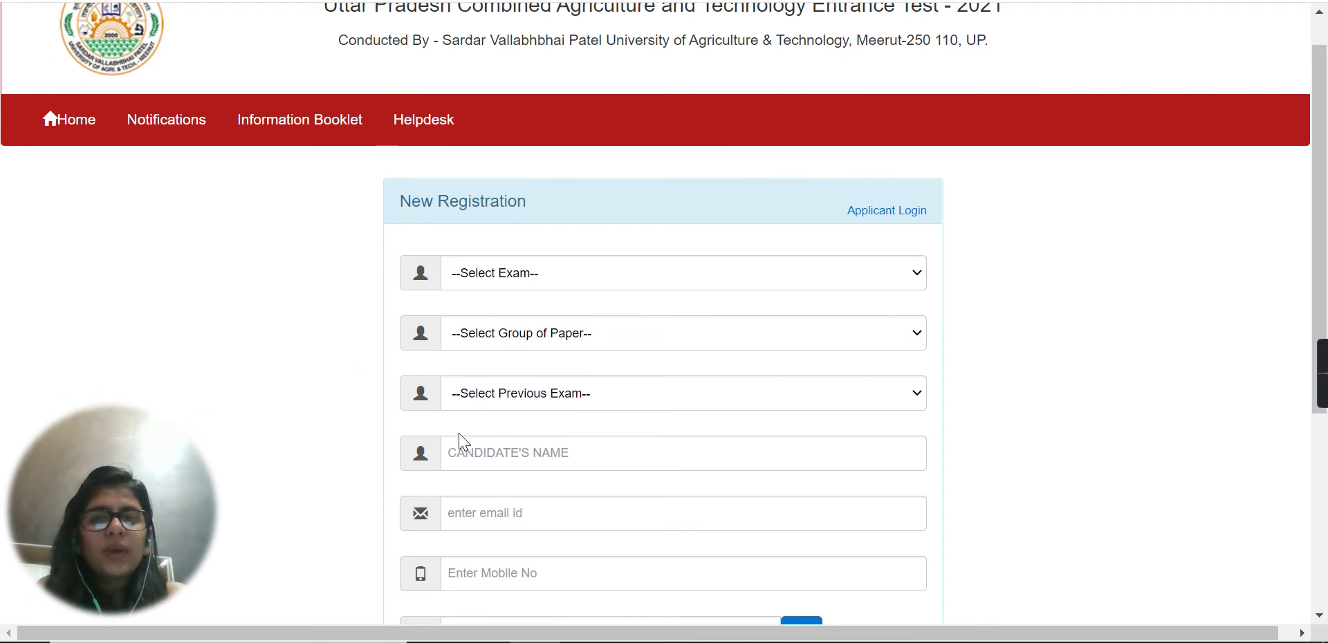
pyautogui.click(578, 331)
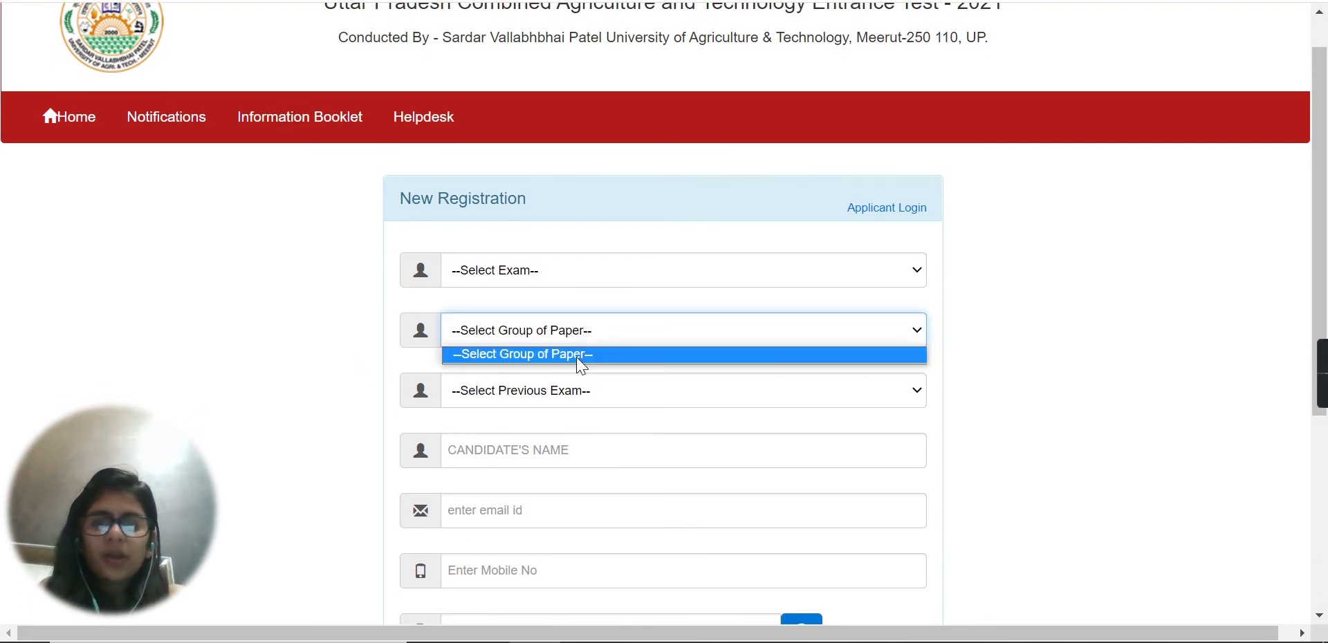
pyautogui.click(524, 274)
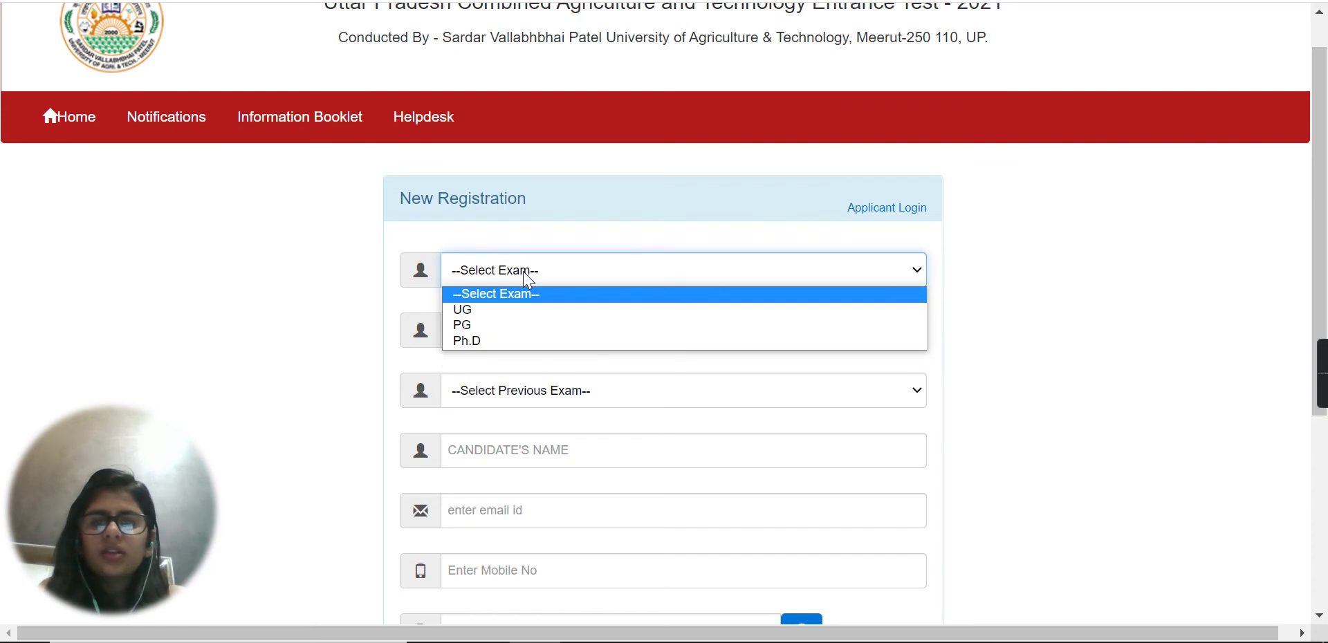
# Choose UG as the exam and 01 : PCB as the group of paper
pyautogui.click(526, 319)
pyautogui.click(538, 330)
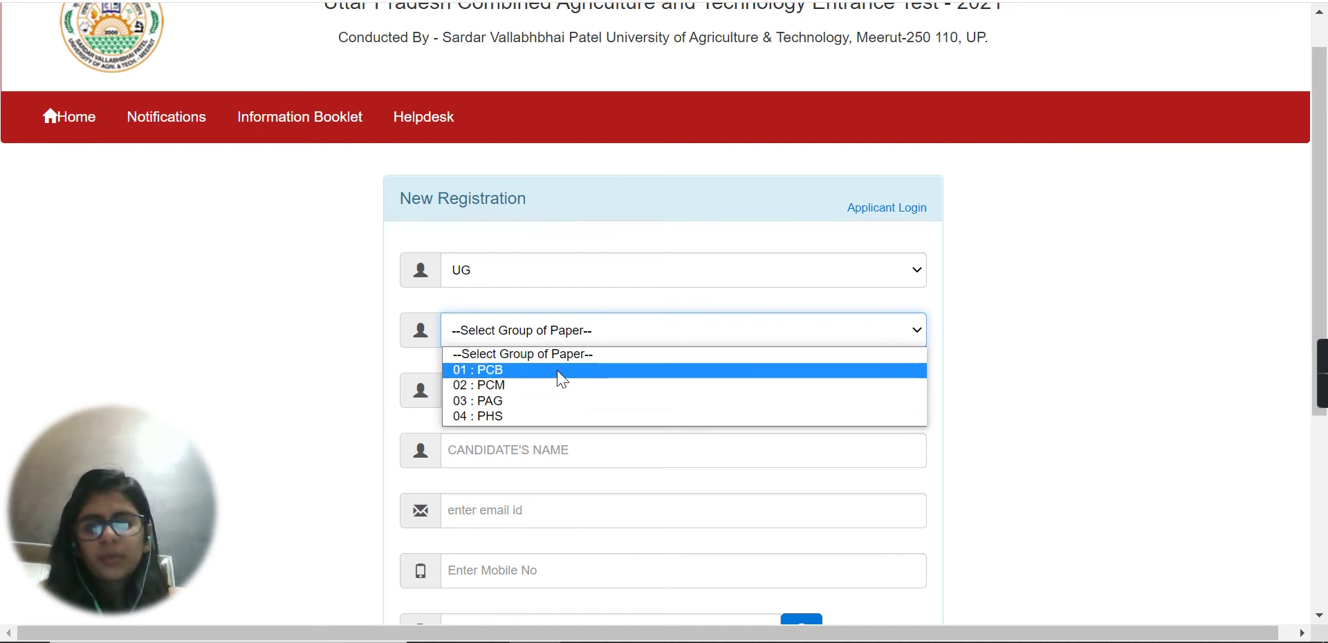
pyautogui.click(558, 372)
pyautogui.scroll(-1, 489, 432)
pyautogui.click(516, 365)
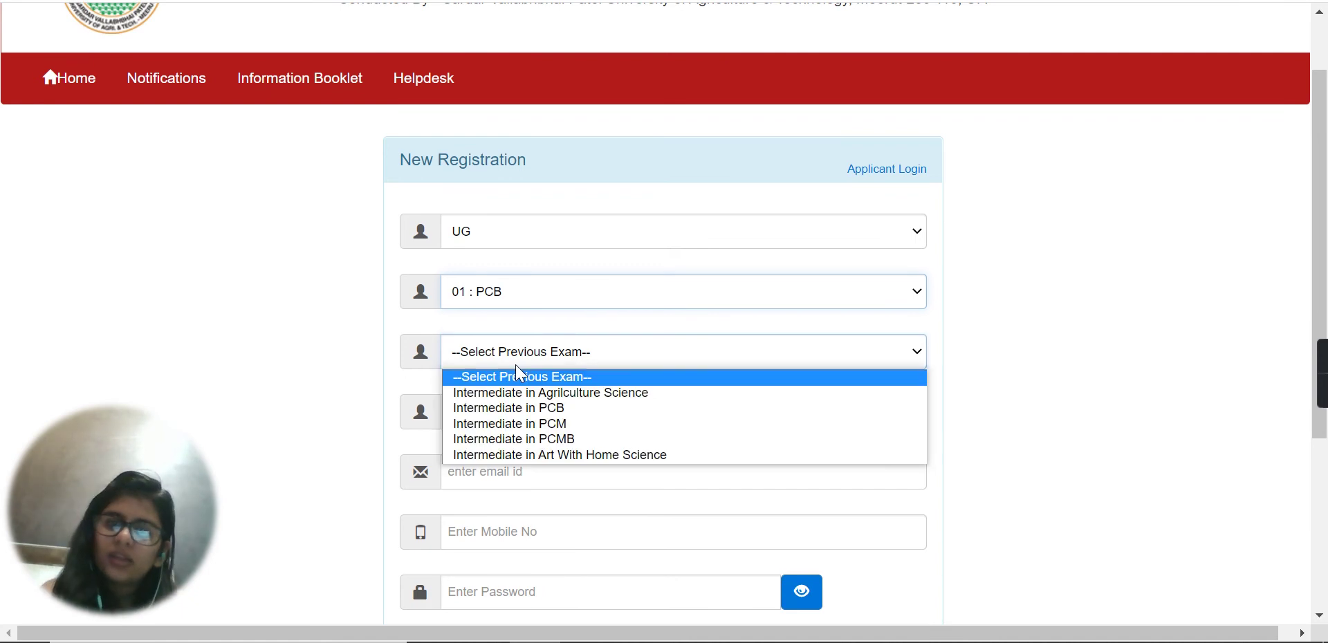
# Choose Intermediate in PCB as the previous exam, then check the Candidate's Name and Password fields
pyautogui.click(534, 408)
pyautogui.scroll(-2, 408, 446)
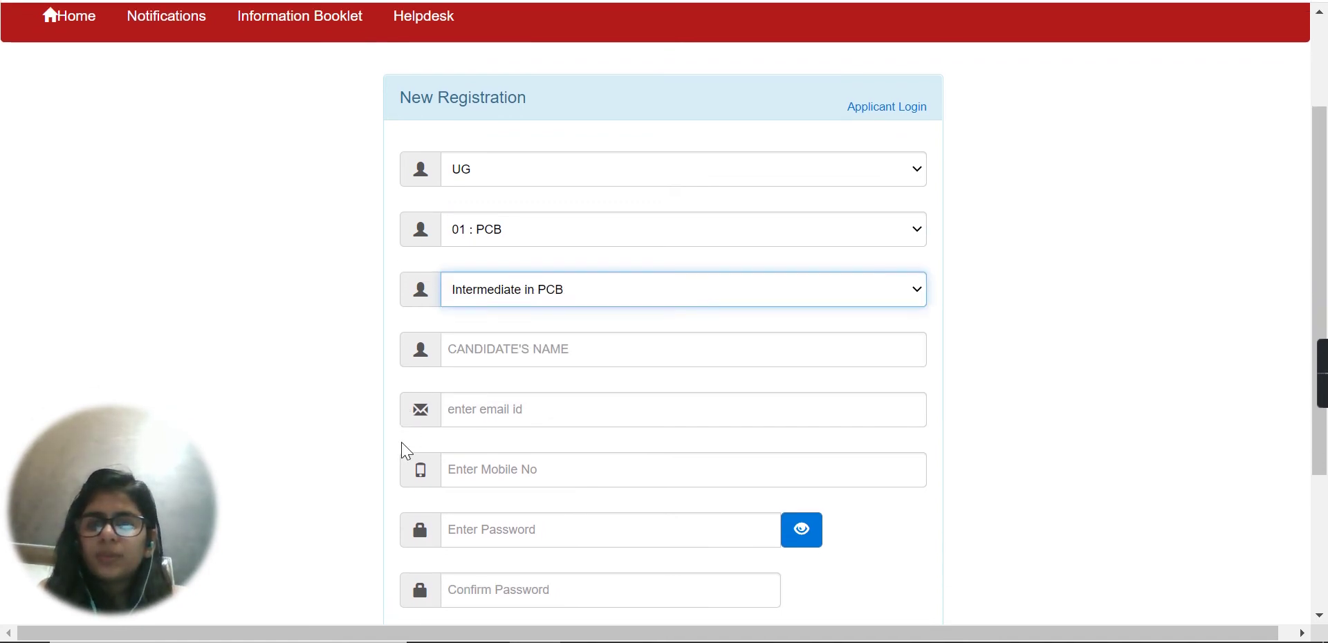
pyautogui.click(516, 346)
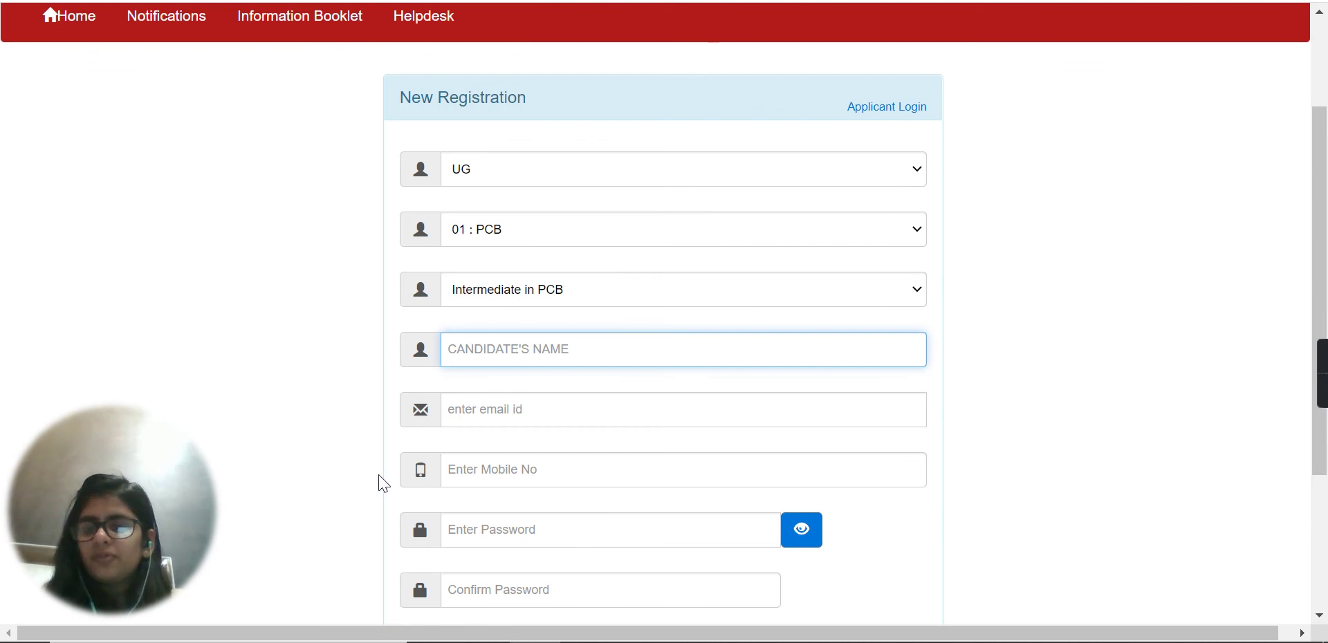
pyautogui.scroll(-3, 379, 483)
pyautogui.moveTo(572, 326)
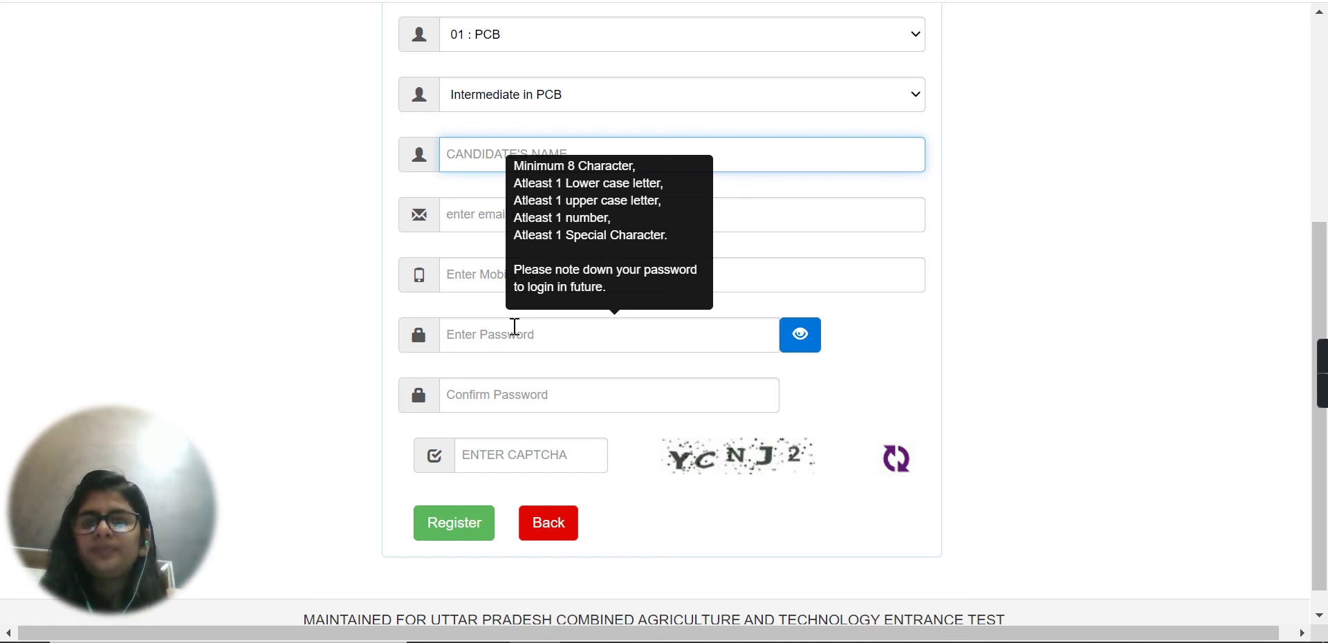
pyautogui.click(489, 392)
# Refresh the captcha image twice from the captcha field below Confirm Password
pyautogui.scroll(-1, 489, 391)
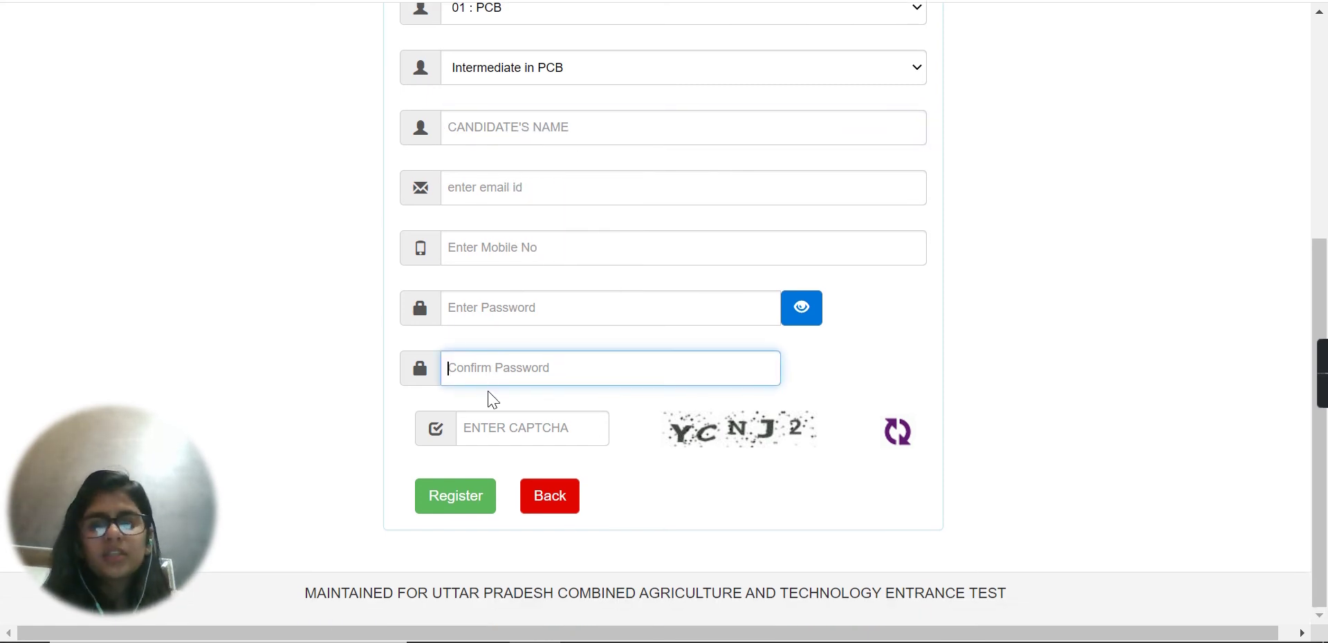
pyautogui.click(514, 433)
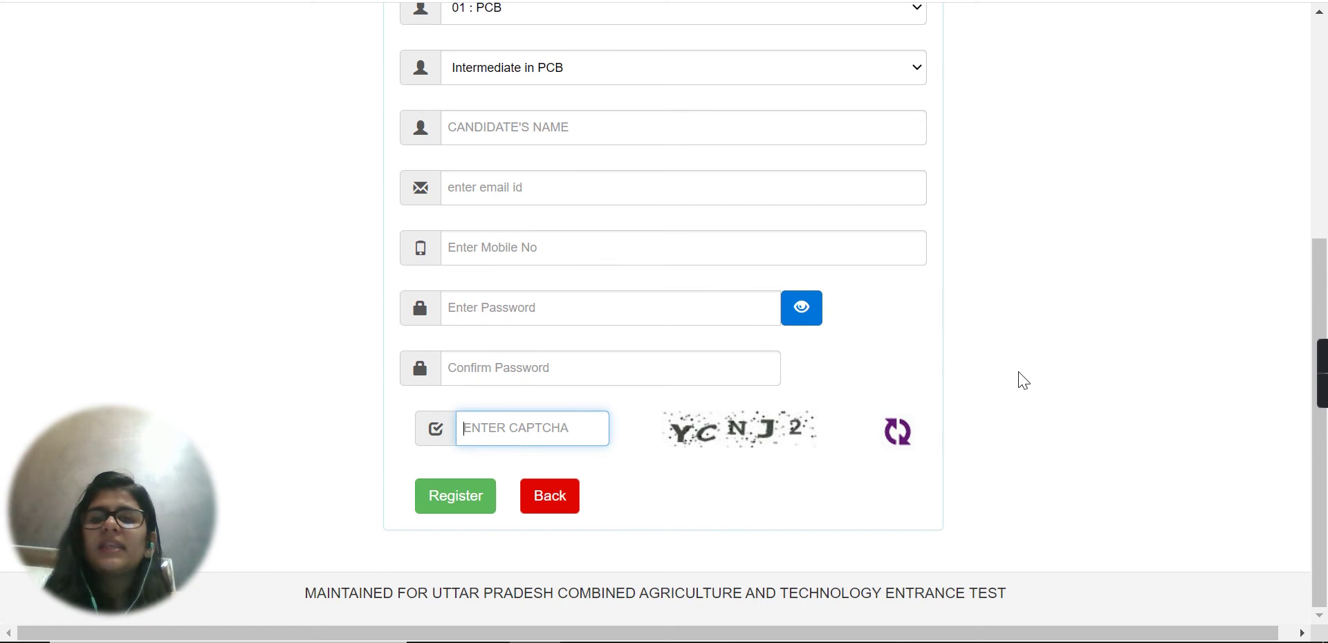
pyautogui.click(900, 431)
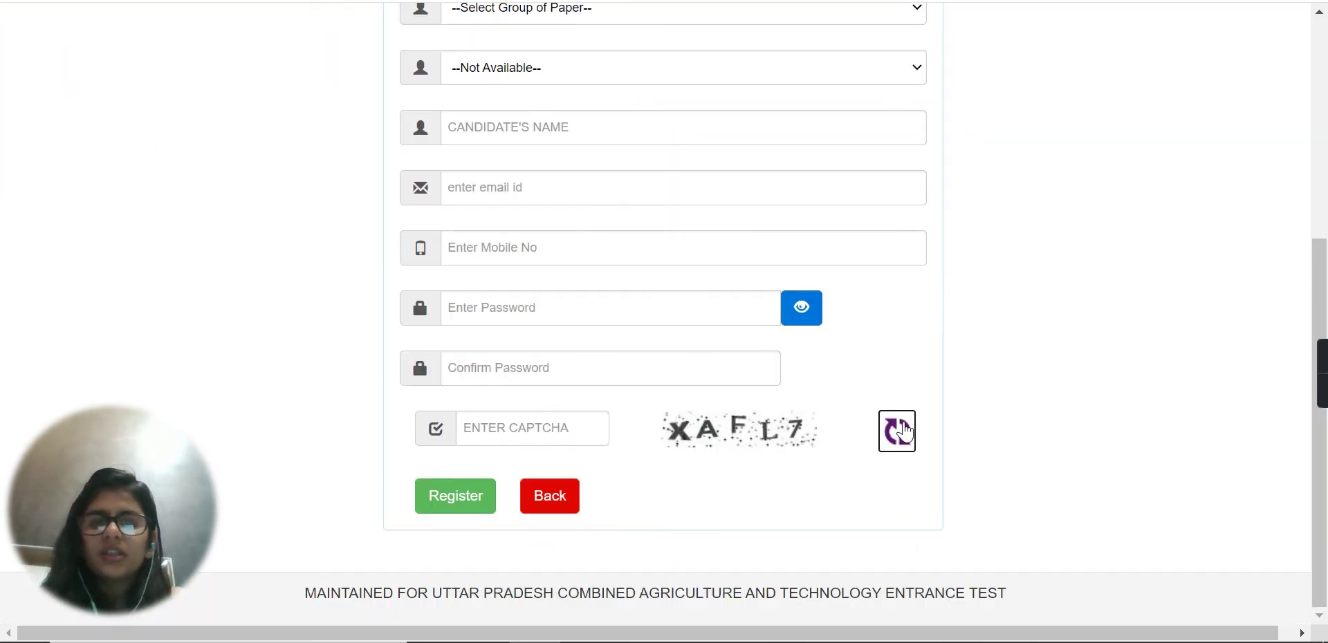
pyautogui.click(899, 430)
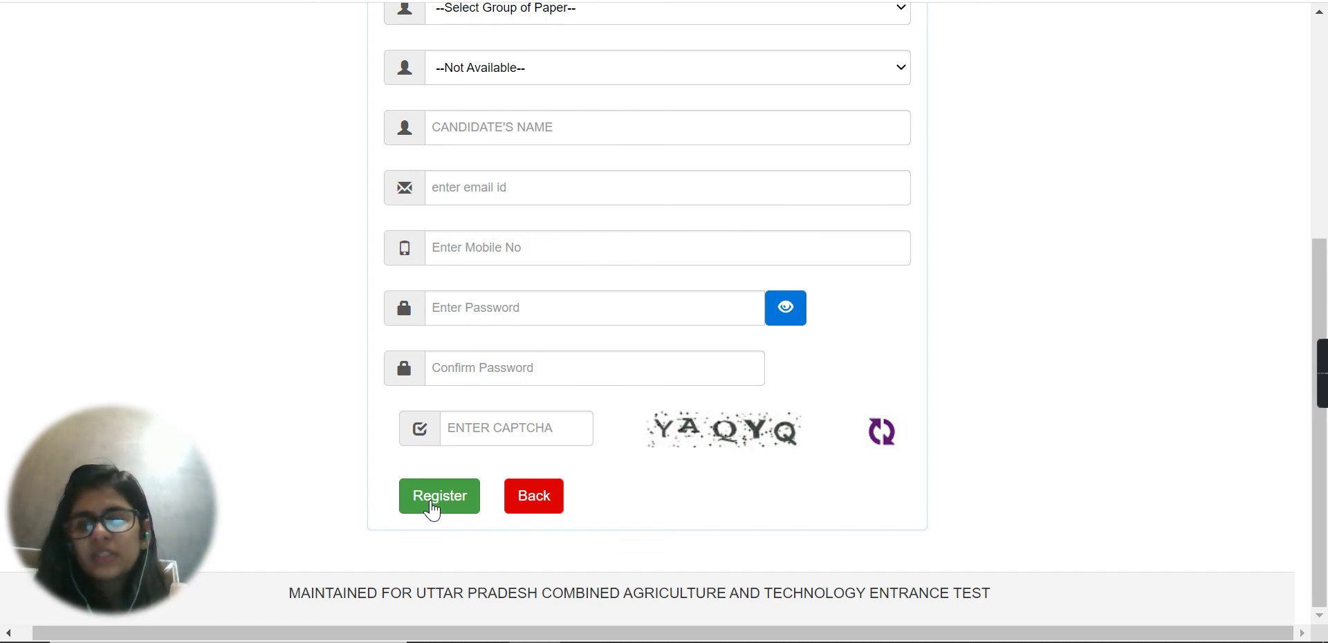
# Go back to the portal's Home page from the top navigation bar
pyautogui.scroll(5, 433, 511)
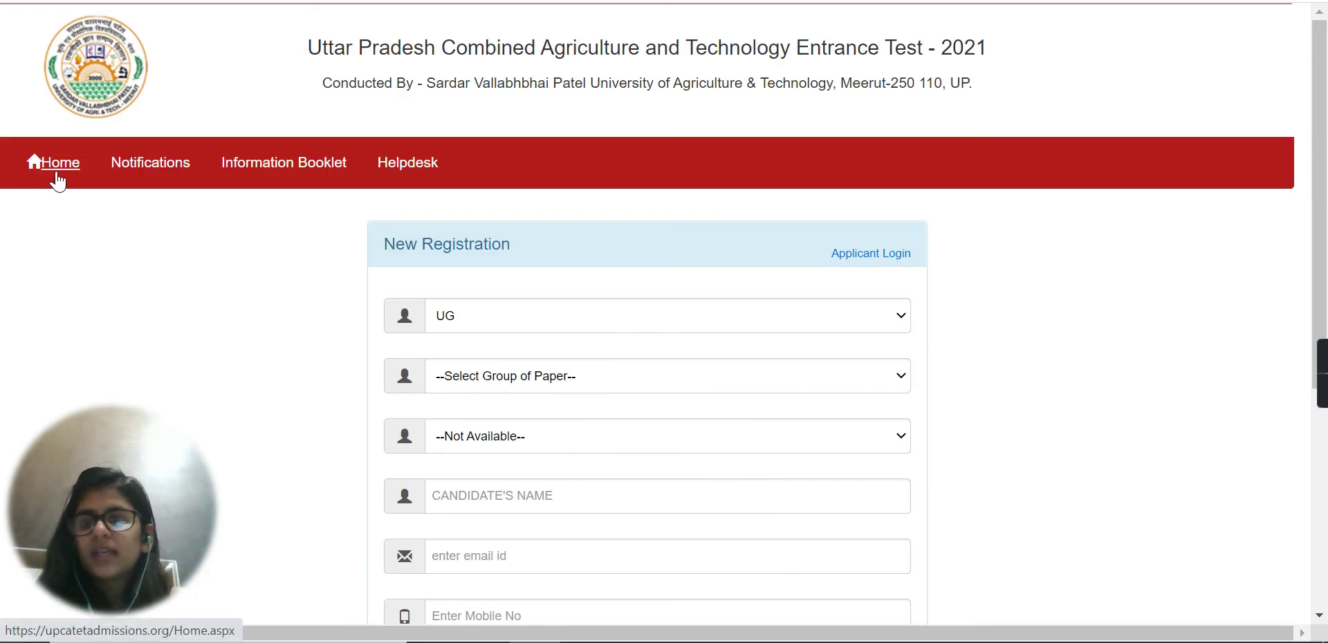
pyautogui.click(58, 166)
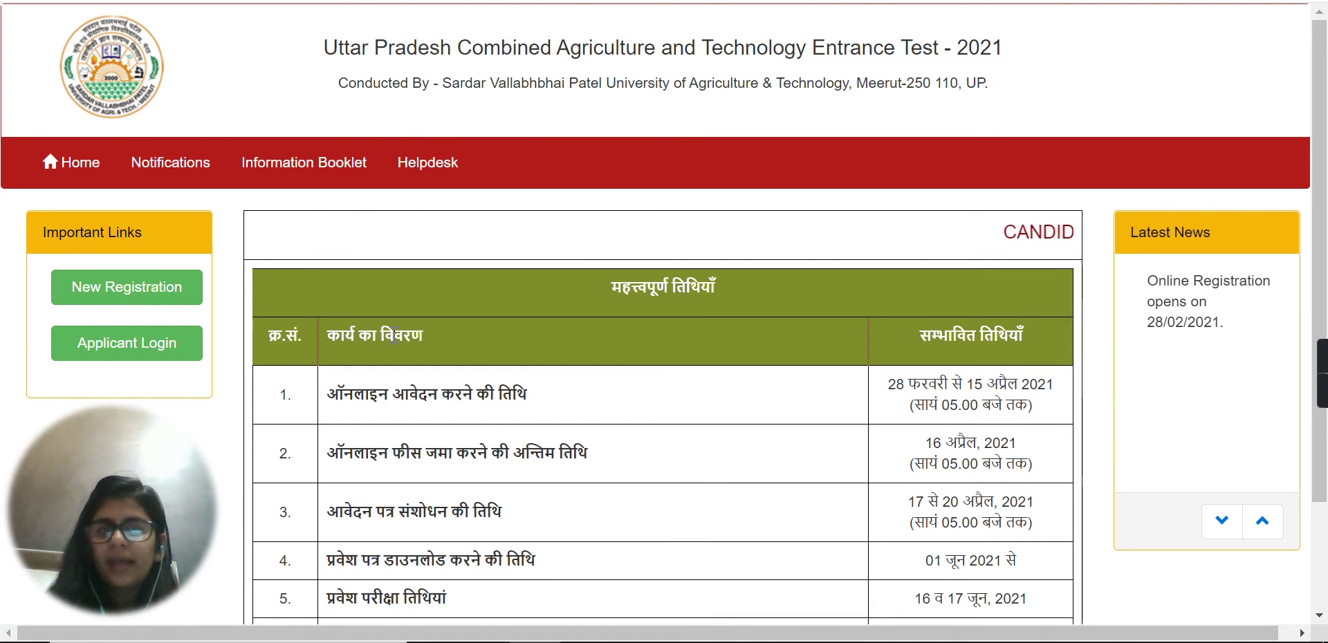